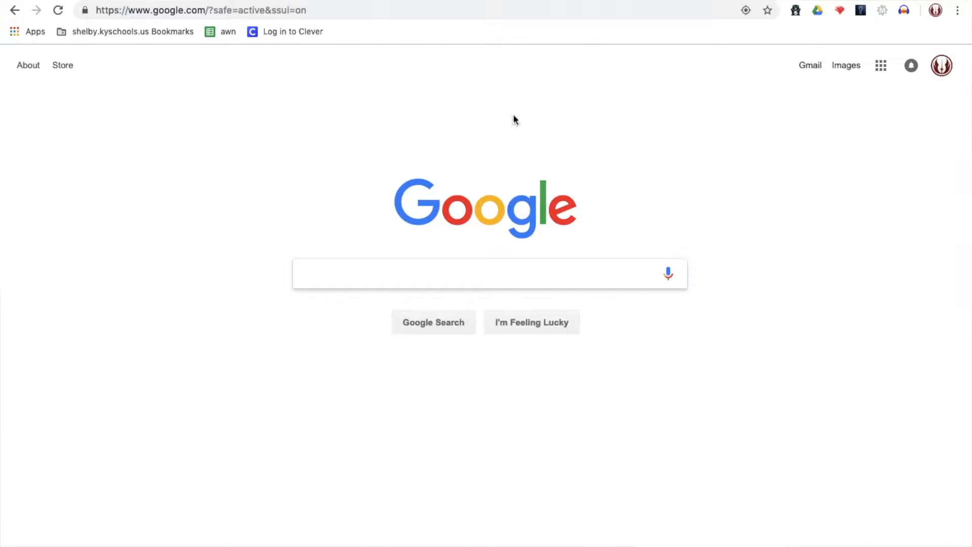
- Open Google Drive from the Chrome apps page and create a new Google Sites site
{"action": "left_click", "coordinate": [24, 34]}
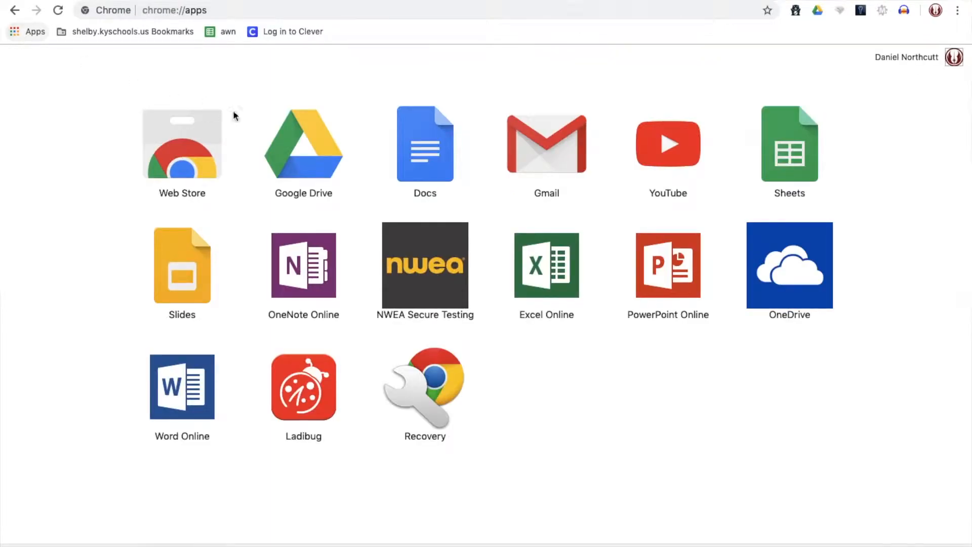
{"action": "left_click", "coordinate": [302, 156]}
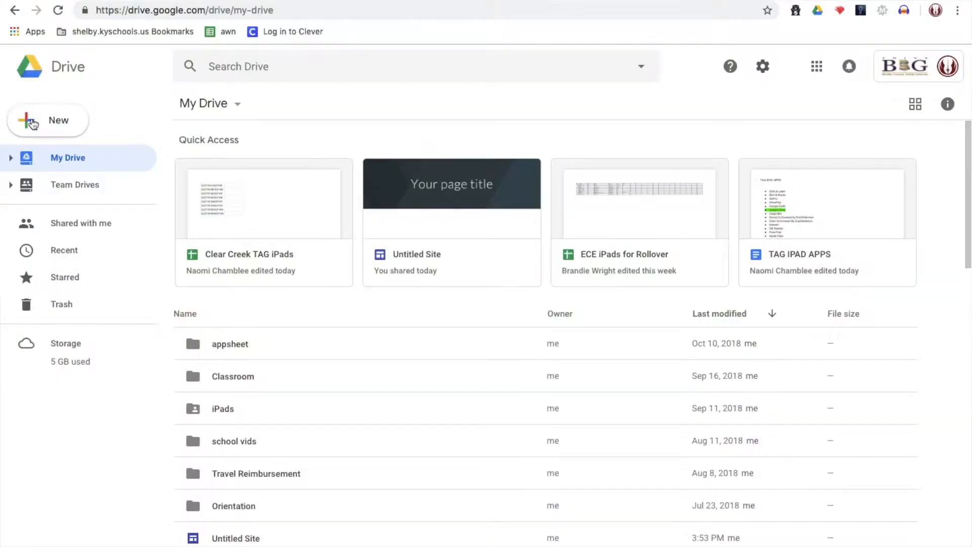
{"action": "left_click", "coordinate": [33, 124]}
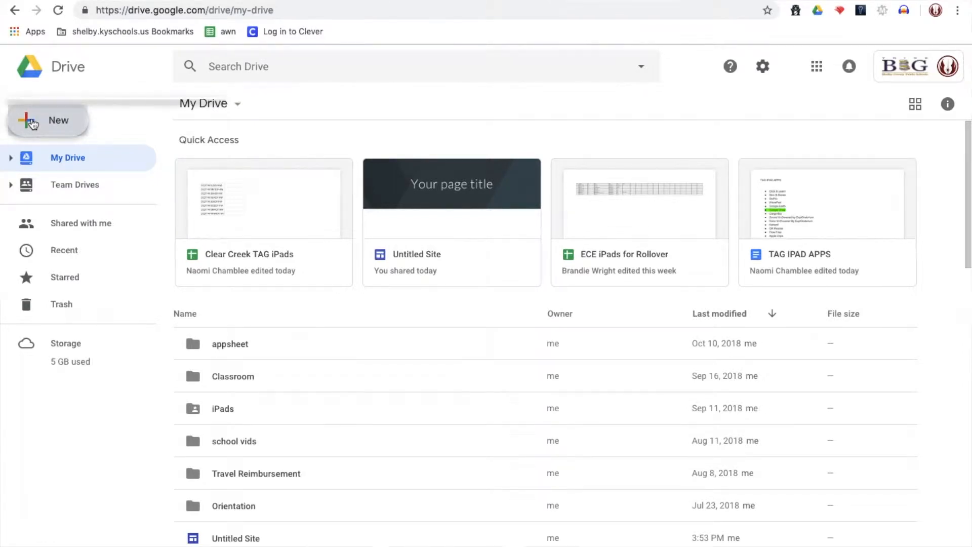
{"action": "left_click", "coordinate": [33, 123]}
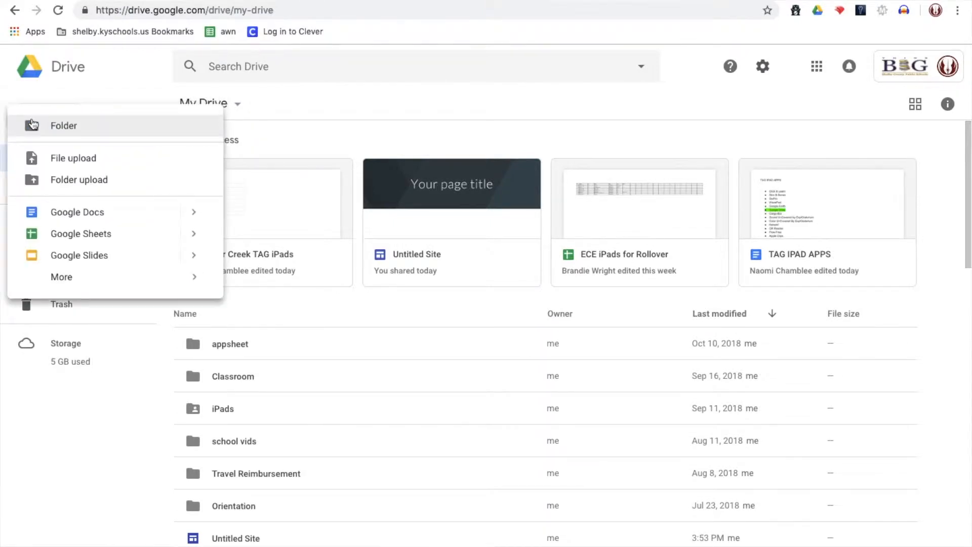
{"action": "mouse_move", "coordinate": [61, 277]}
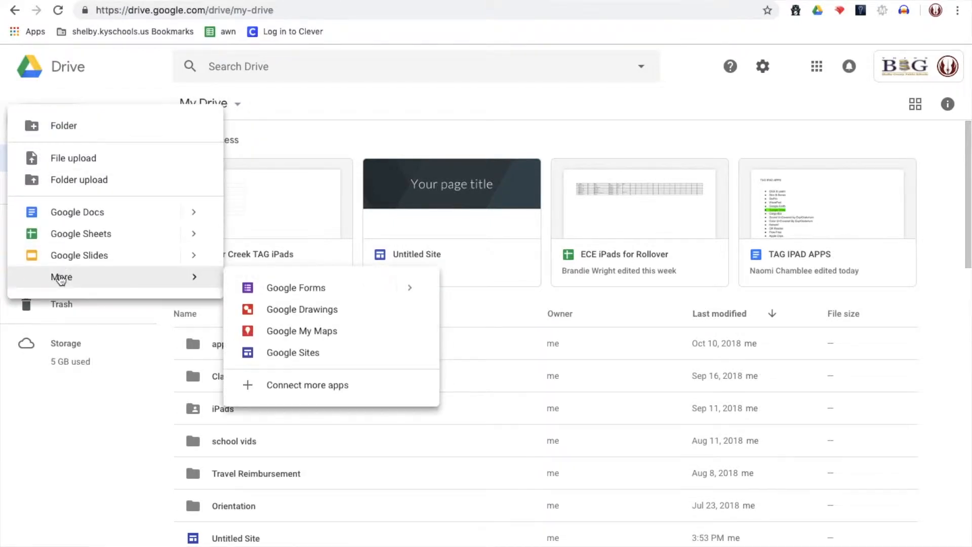
{"action": "left_click", "coordinate": [293, 354]}
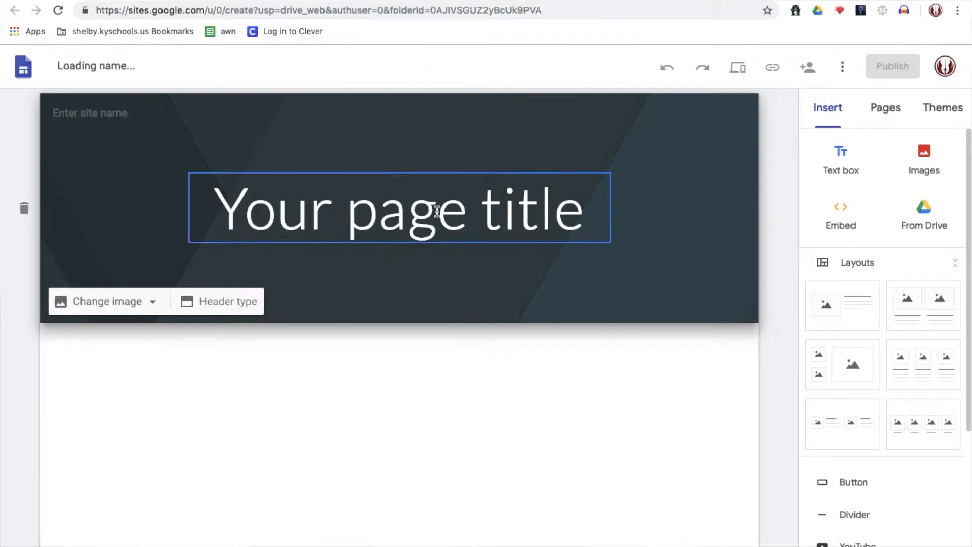
- Replace the placeholder page title in the header with "Practice Web page"
{"action": "left_click", "coordinate": [490, 207]}
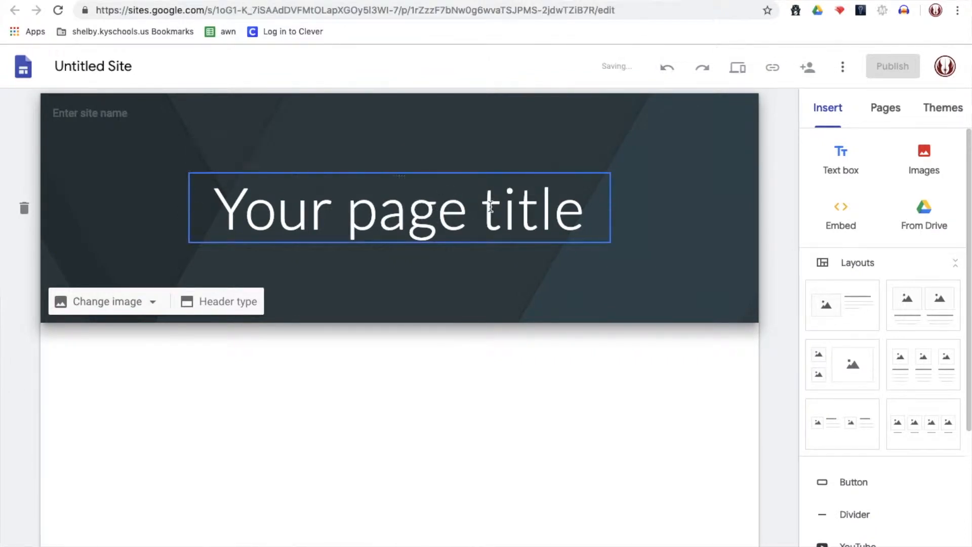
{"action": "triple_click", "coordinate": [490, 206]}
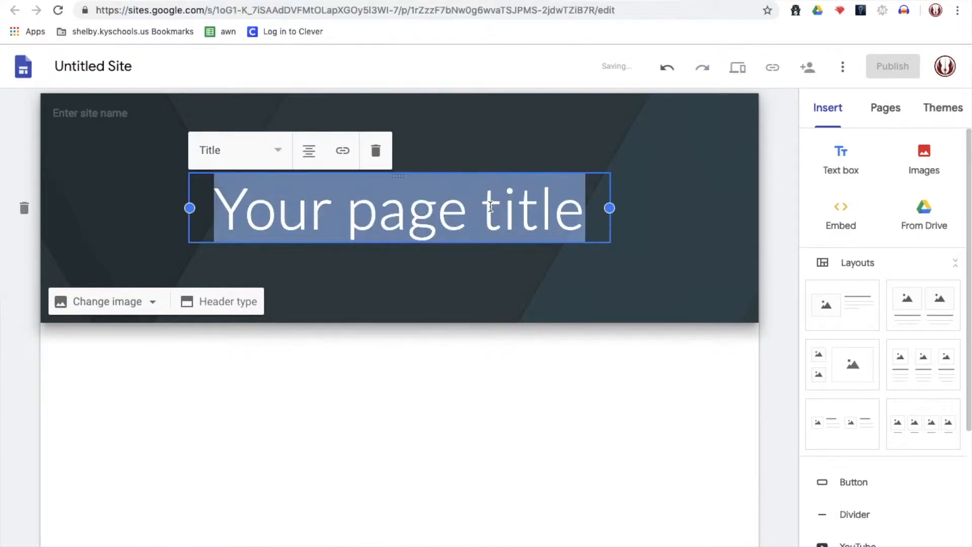
{"action": "type", "text": "Pra"}
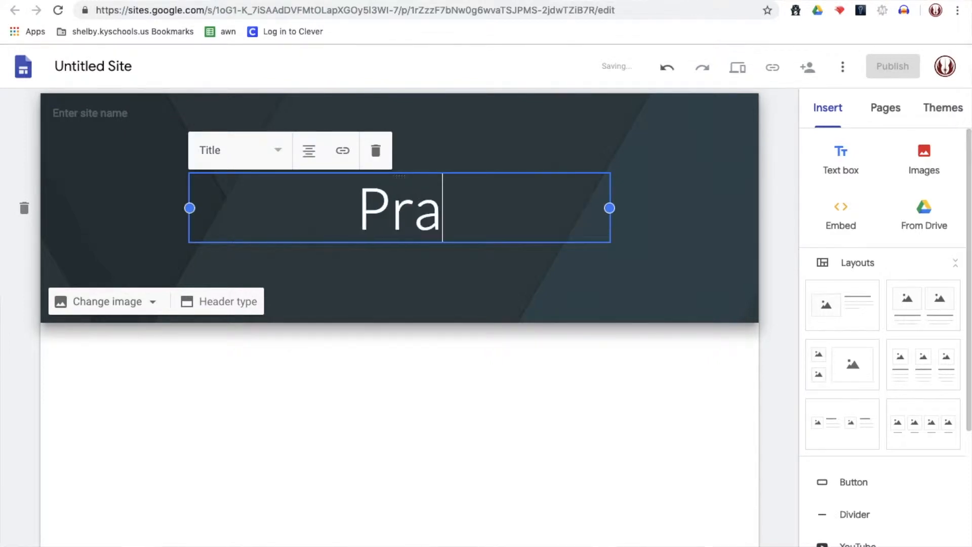
{"action": "type", "text": "ctic"}
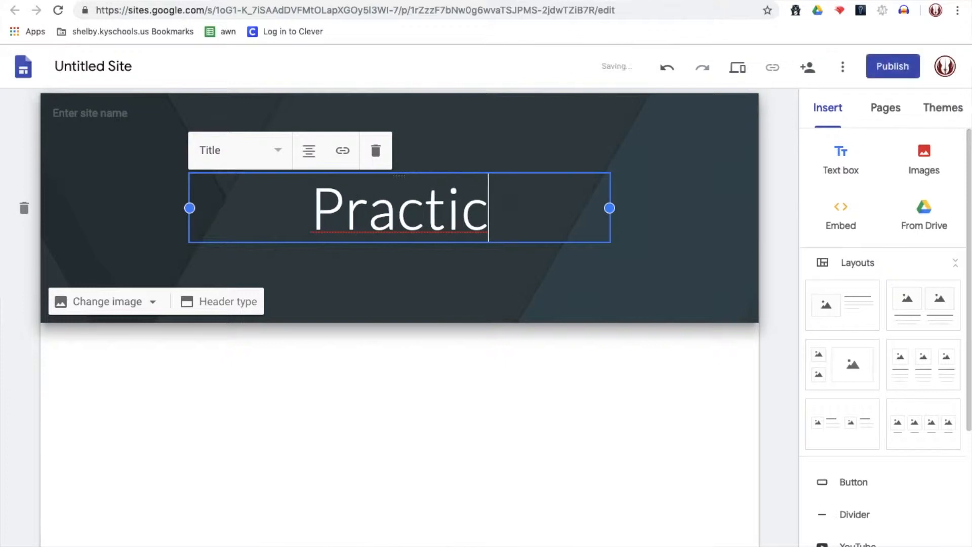
{"action": "type", "text": "e Web "}
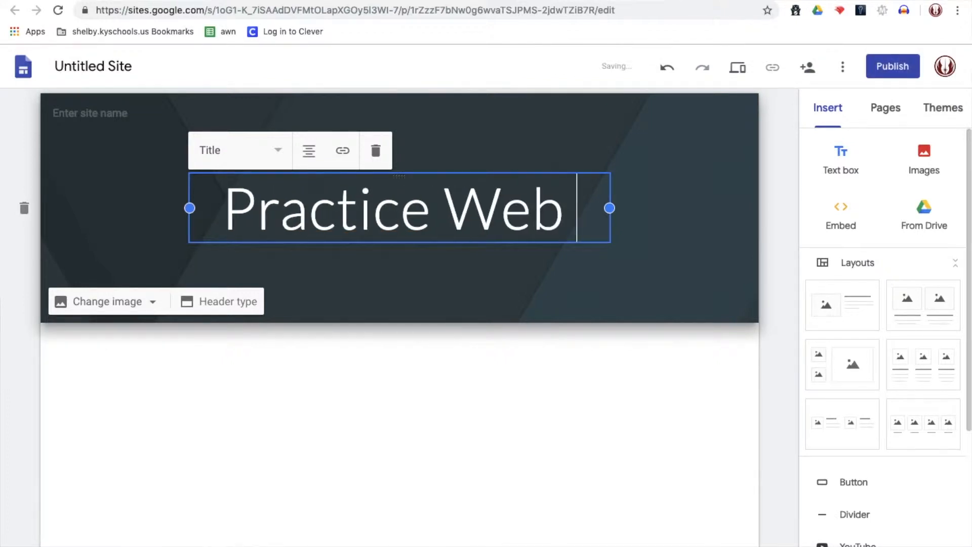
{"action": "type", "text": "page"}
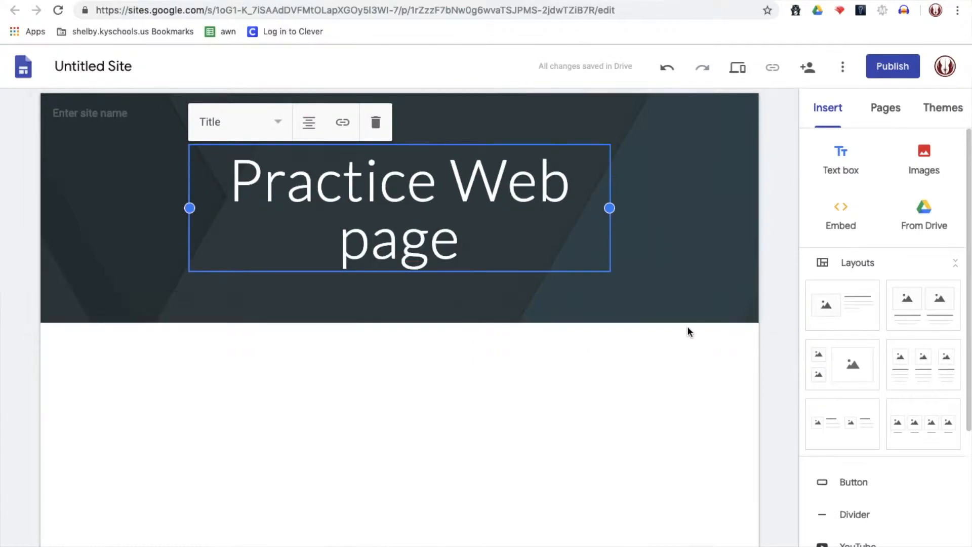
- Add the layout with one image beside text below the header and enter "WYSIWYG" as its title
{"action": "left_click_drag", "start_coordinate": [849, 313], "coordinate": [646, 367]}
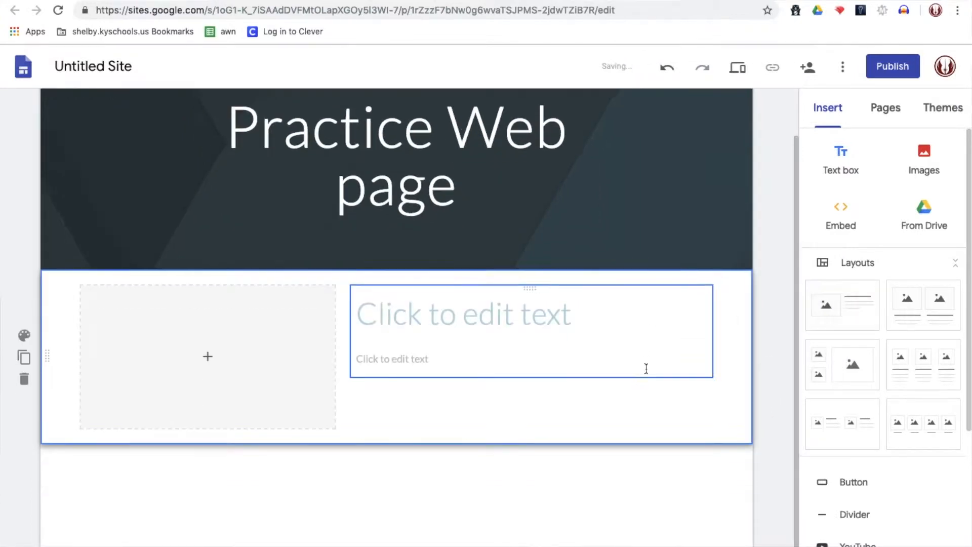
{"action": "left_click", "coordinate": [583, 308]}
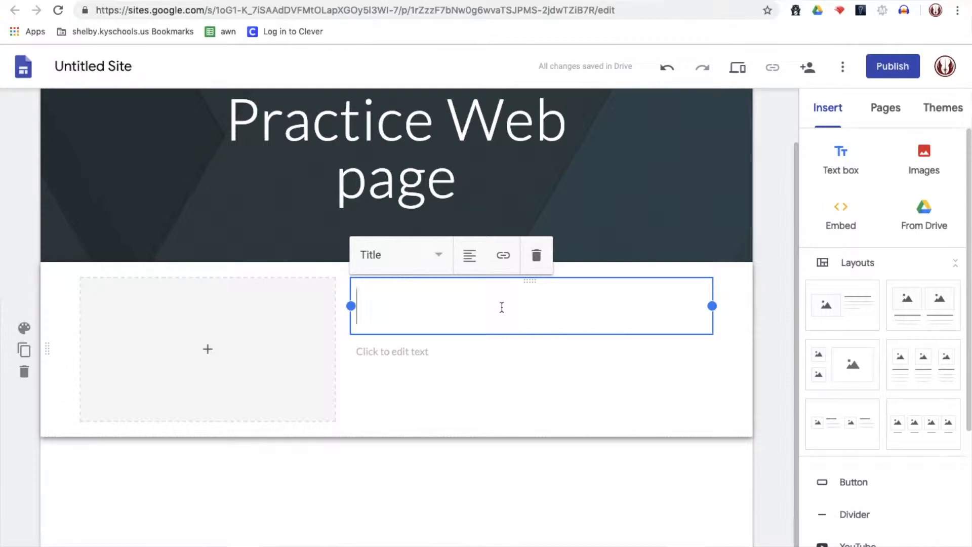
{"action": "type", "text": "WYS"}
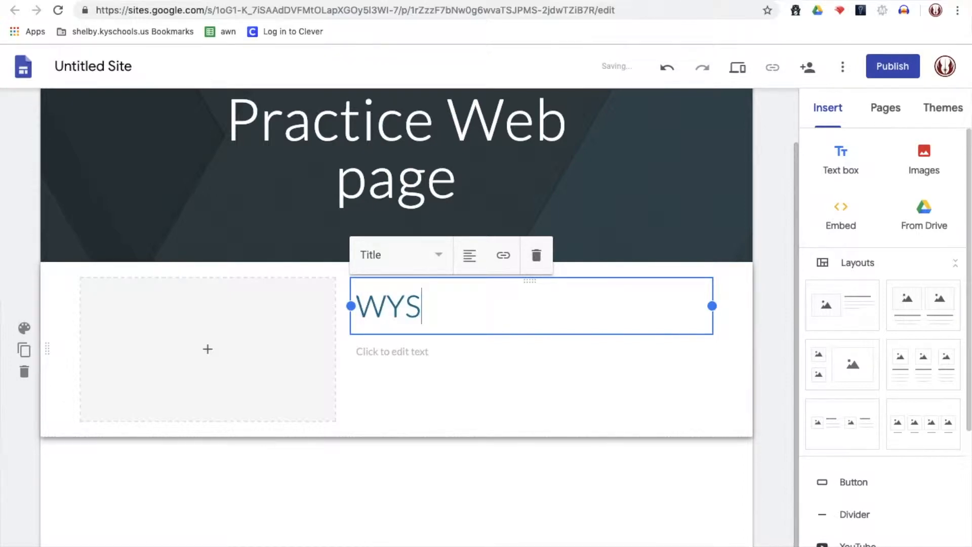
{"action": "type", "text": "IWY"}
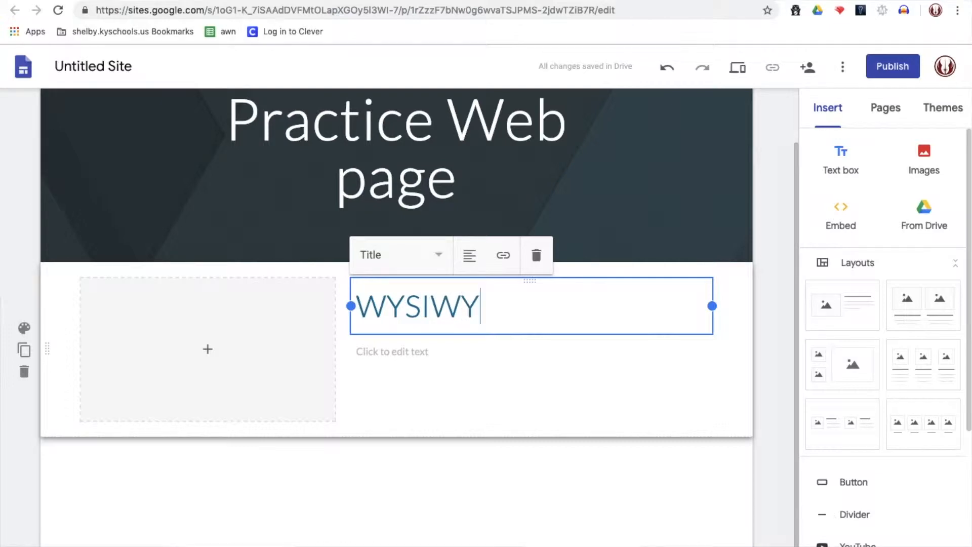
{"action": "type", "text": "G"}
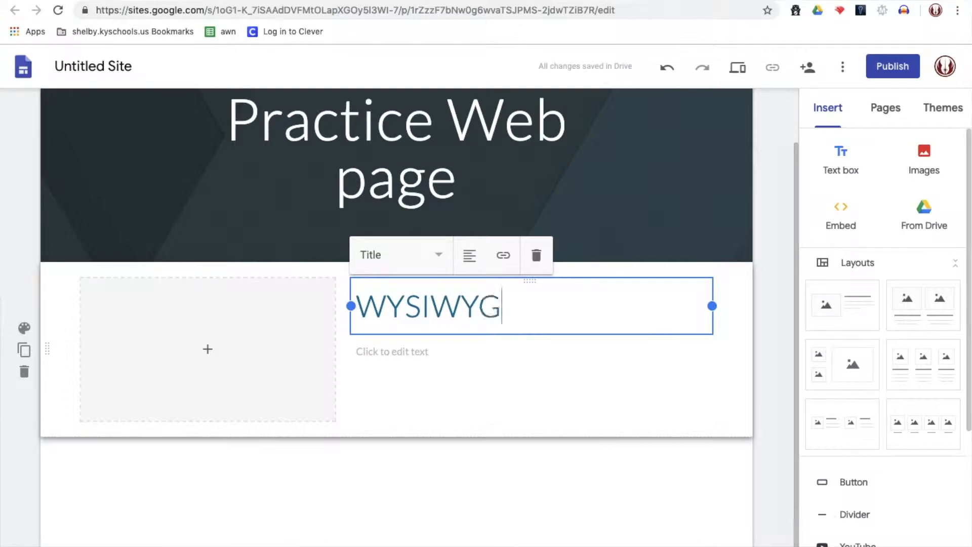
- Enter "What You See Is What You Get" in the text below the WYSIWYG title and style it as Heading
{"action": "left_click", "coordinate": [491, 363]}
{"action": "type", "text": "What You See "}
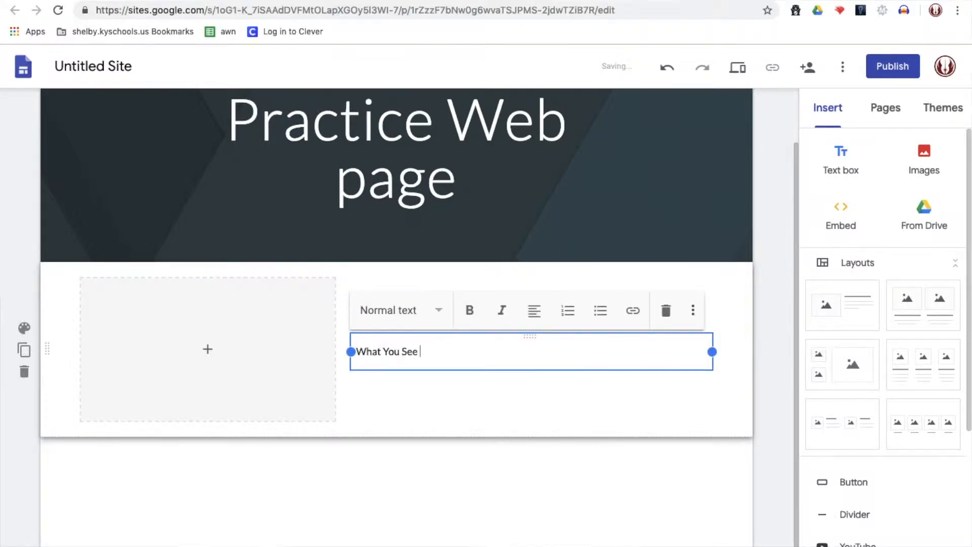
{"action": "type", "text": "Is What You Get"}
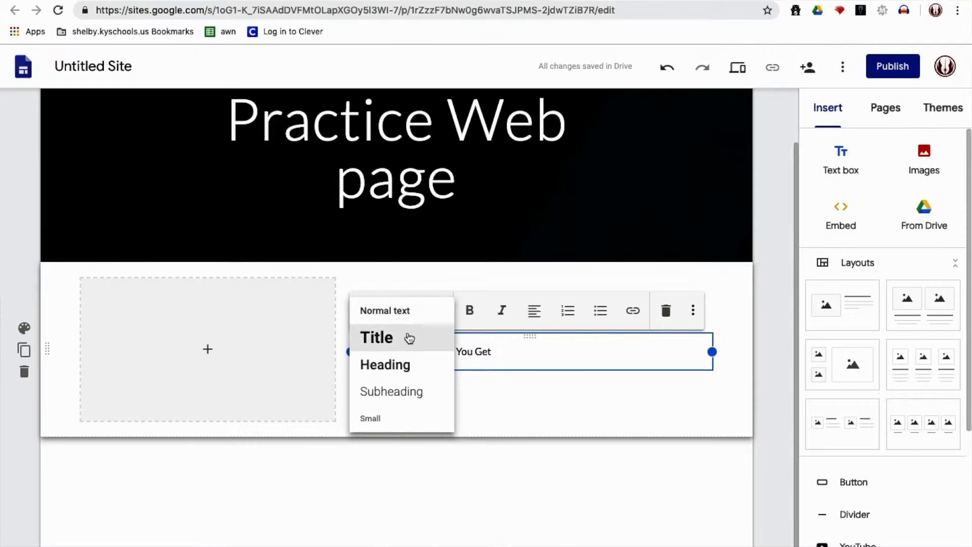
{"action": "left_click", "coordinate": [409, 371]}
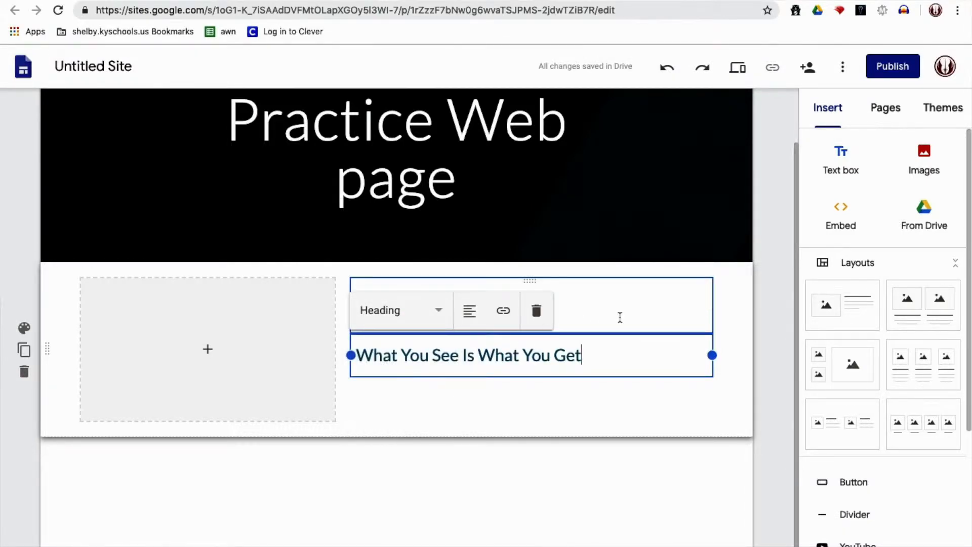
- Center the WYSIWYG title and justify the "What You See Is What You Get" heading
{"action": "left_click", "coordinate": [586, 308]}
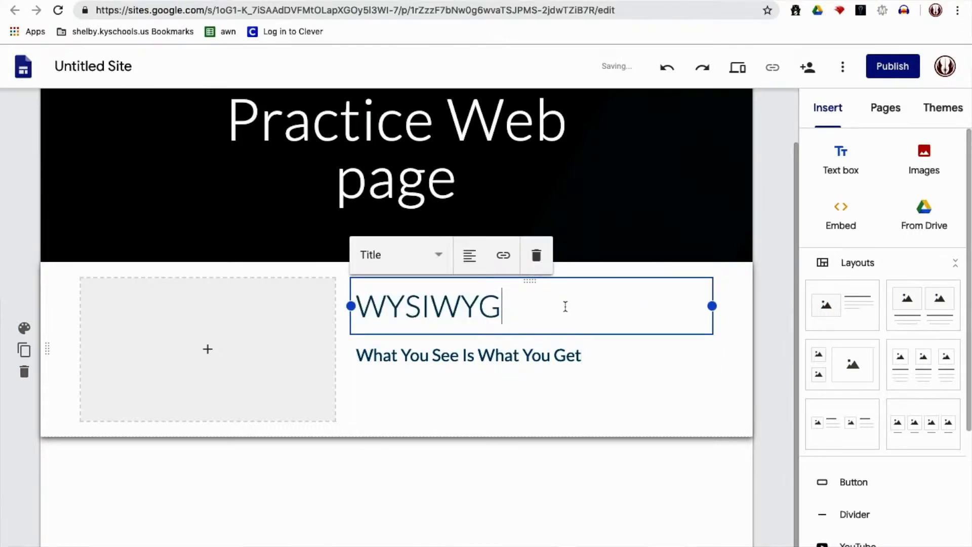
{"action": "left_click_drag", "start_coordinate": [501, 318], "coordinate": [355, 318]}
{"action": "left_click", "coordinate": [470, 256]}
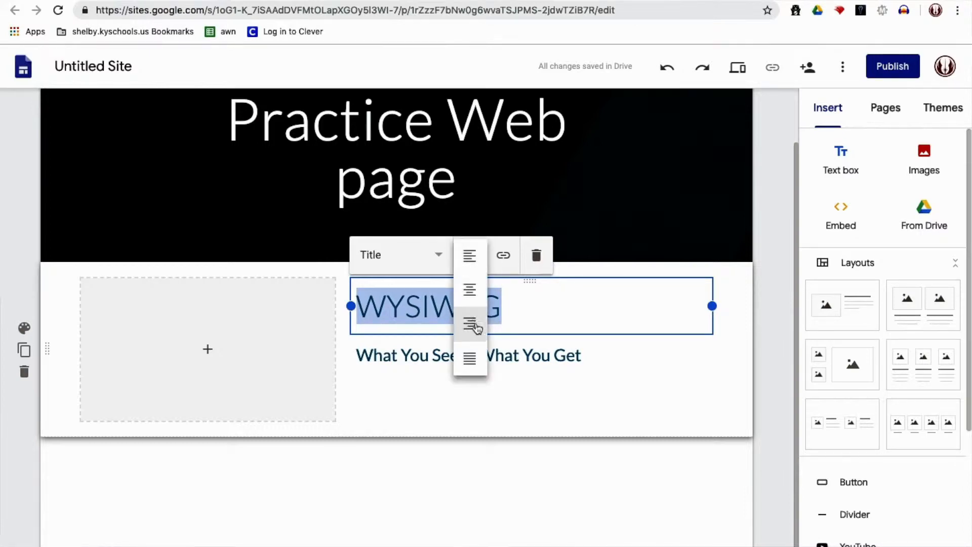
{"action": "left_click", "coordinate": [474, 290]}
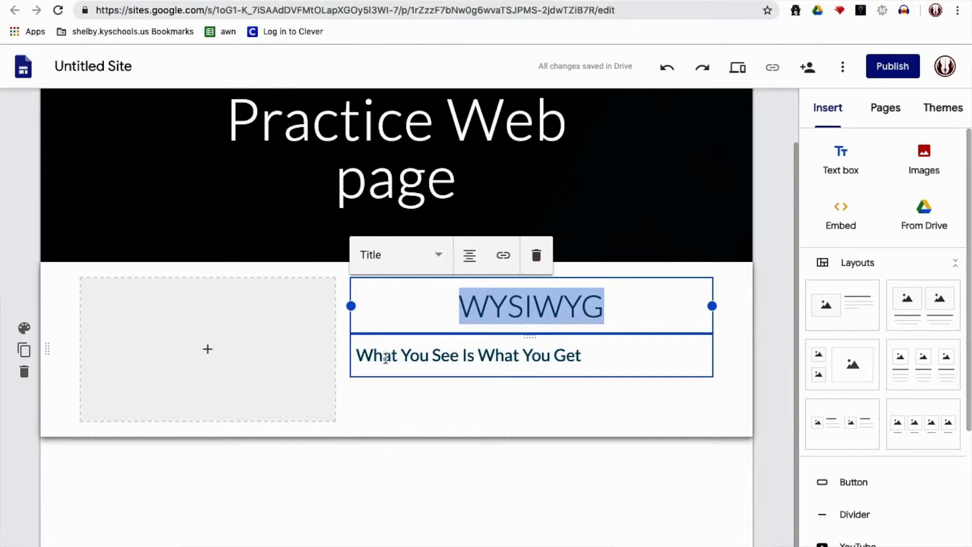
{"action": "left_click_drag", "start_coordinate": [583, 355], "coordinate": [359, 361]}
{"action": "left_click", "coordinate": [470, 311]}
{"action": "left_click", "coordinate": [470, 414]}
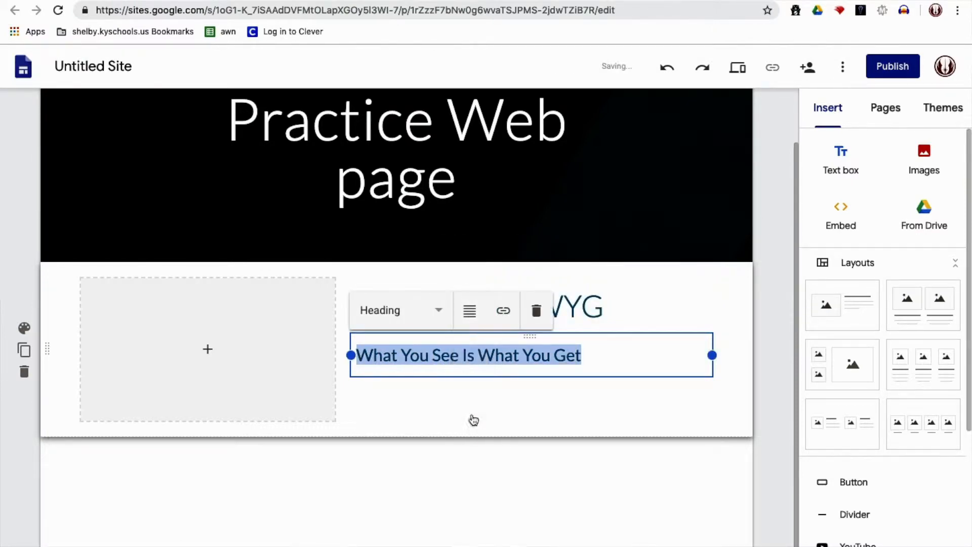
- Start selecting an image for the layout's empty placeholder and search Google images for "royalty free computer"
{"action": "left_click", "coordinate": [209, 359]}
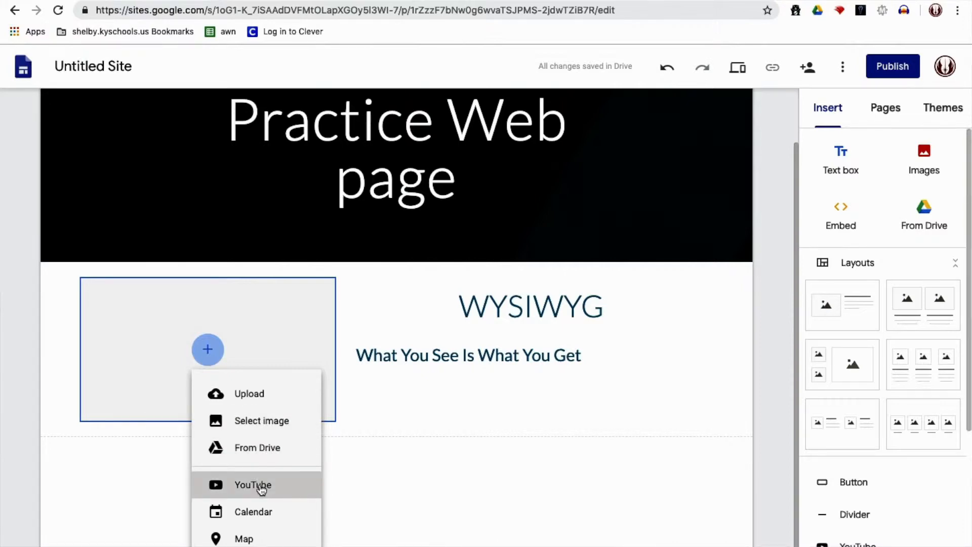
{"action": "left_click", "coordinate": [269, 425]}
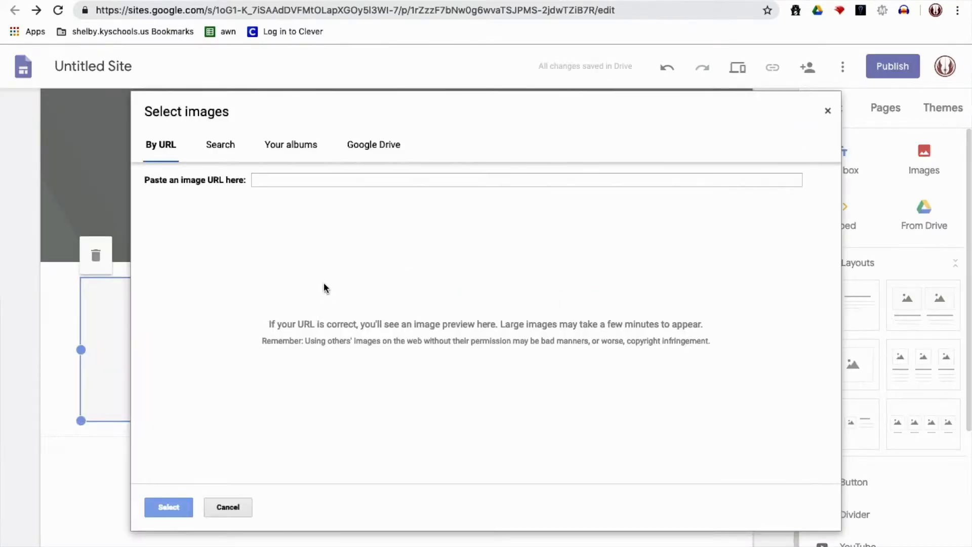
{"action": "left_click", "coordinate": [228, 153]}
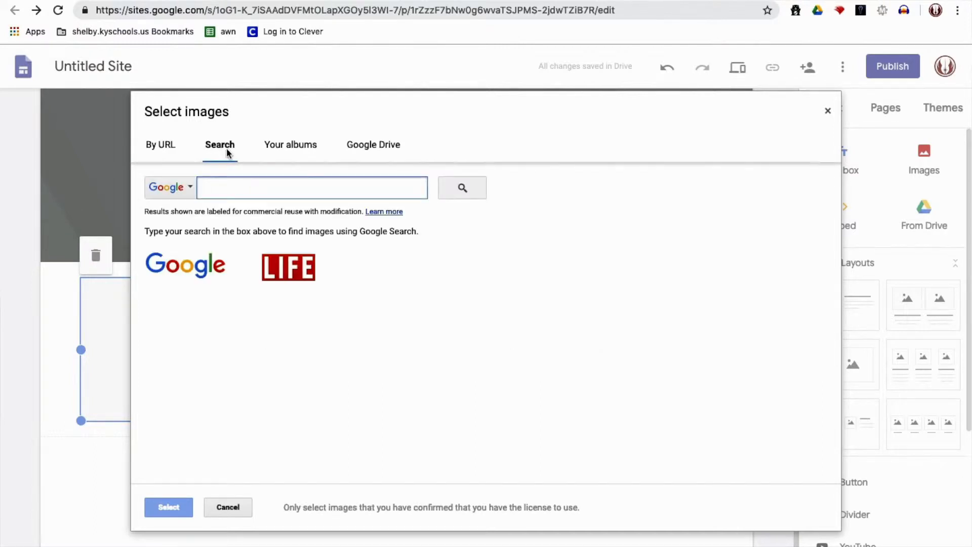
{"action": "left_click", "coordinate": [190, 186]}
{"action": "left_click", "coordinate": [191, 186]}
{"action": "left_click", "coordinate": [213, 190]}
{"action": "type", "text": "royalty free computer"}
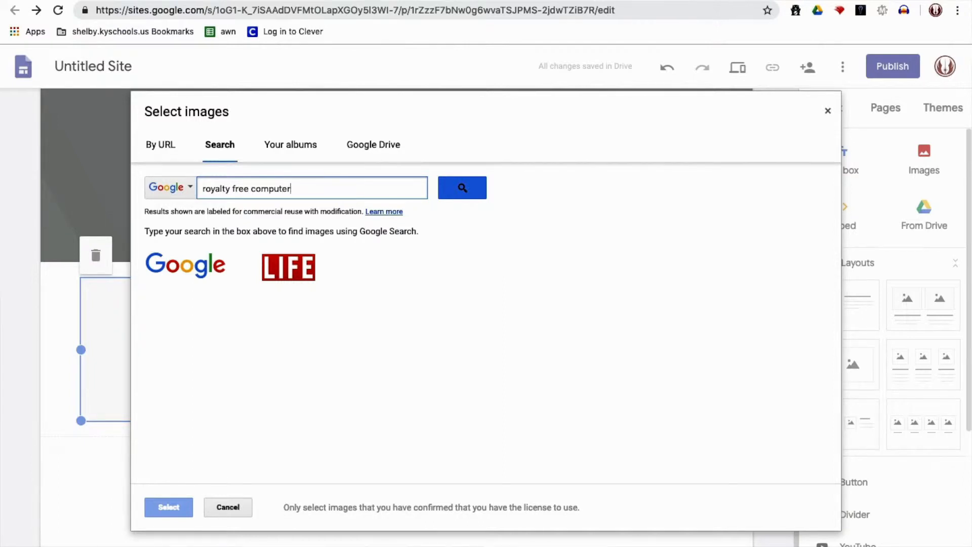
{"action": "key", "text": "Return"}
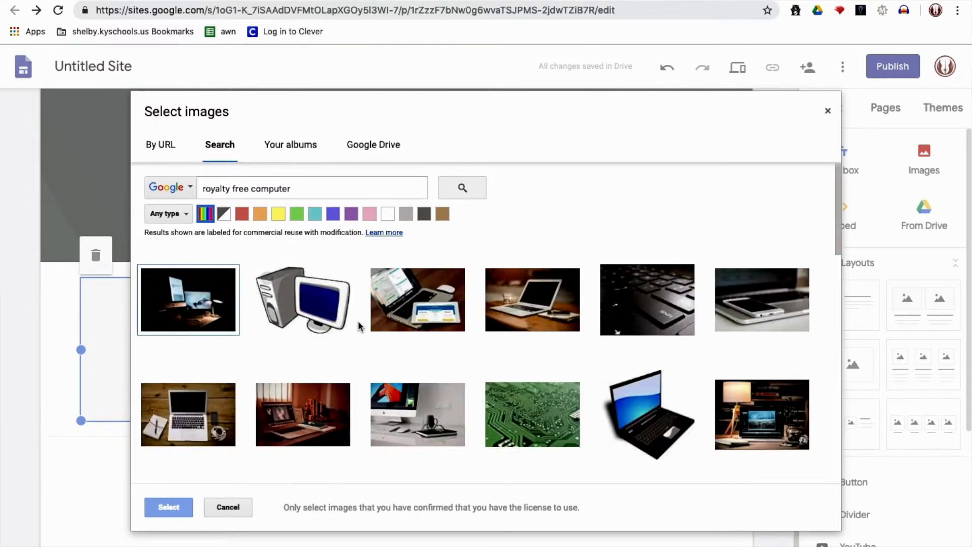
- Choose the picture of the dog using a laptop, copy its source page's link address, and insert the picture into the placeholder
{"action": "scroll", "coordinate": [358, 324], "scroll_direction": "down", "scroll_amount": 5}
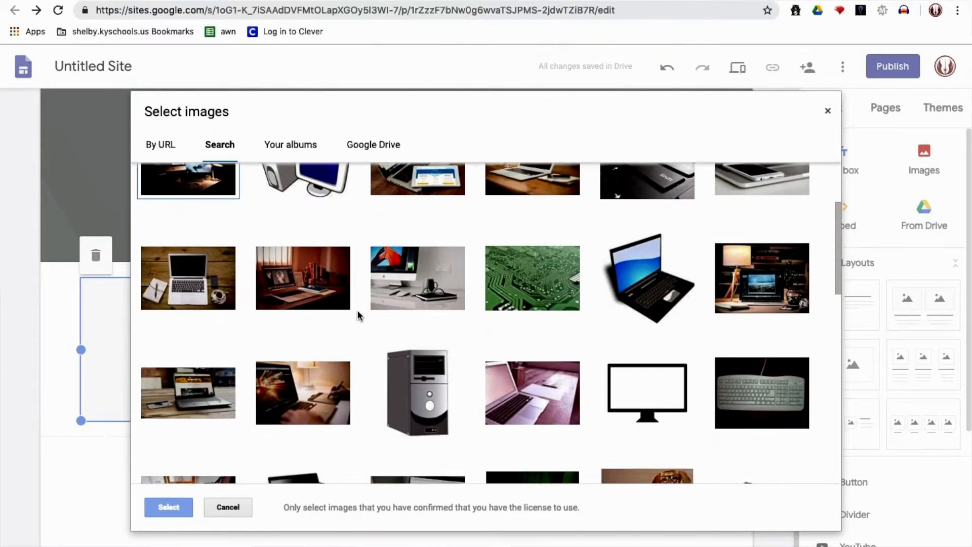
{"action": "scroll", "coordinate": [358, 316], "scroll_direction": "down", "scroll_amount": 2}
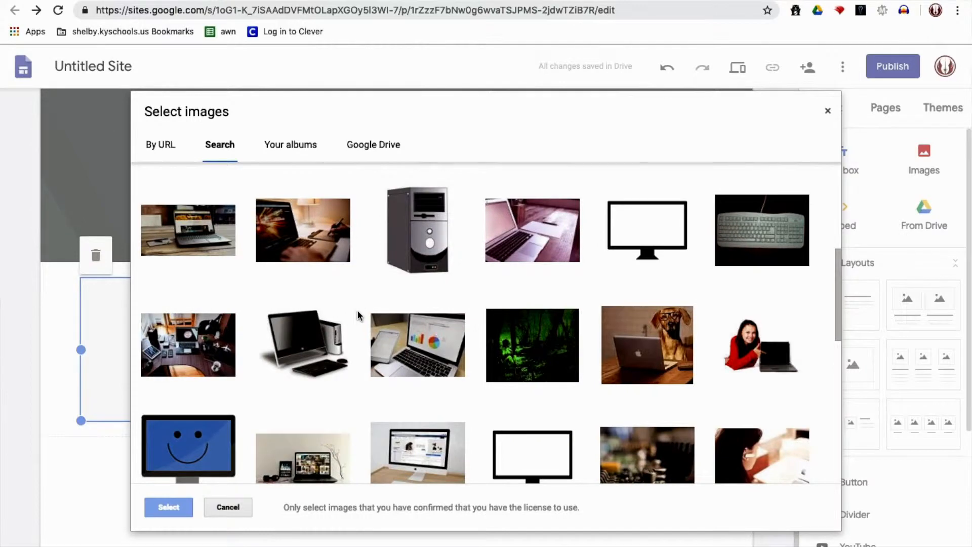
{"action": "left_click", "coordinate": [661, 328]}
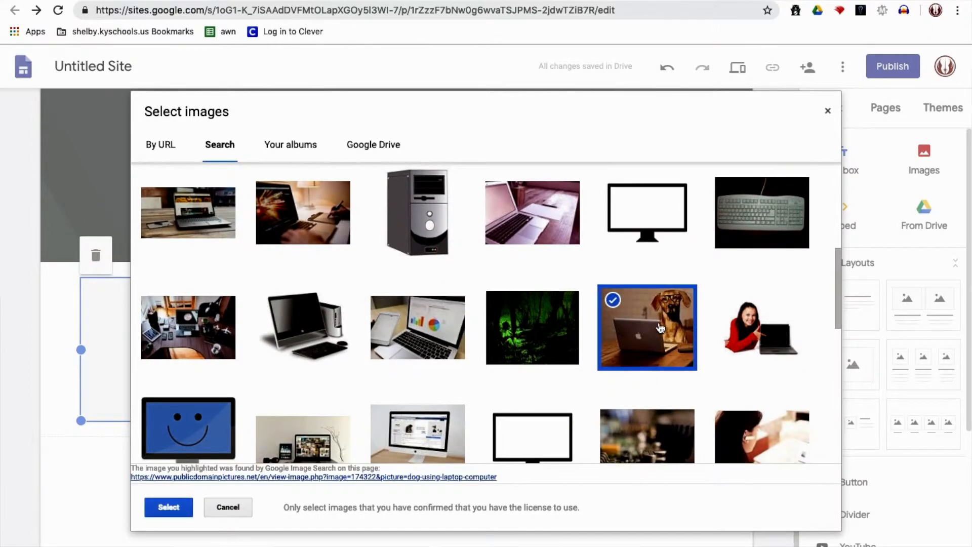
{"action": "right_click", "coordinate": [432, 478]}
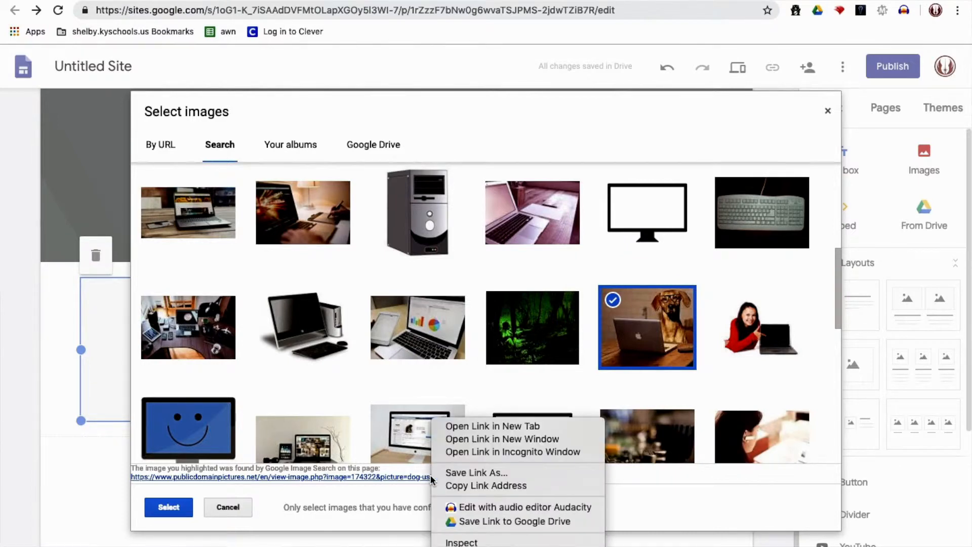
{"action": "left_click", "coordinate": [466, 485]}
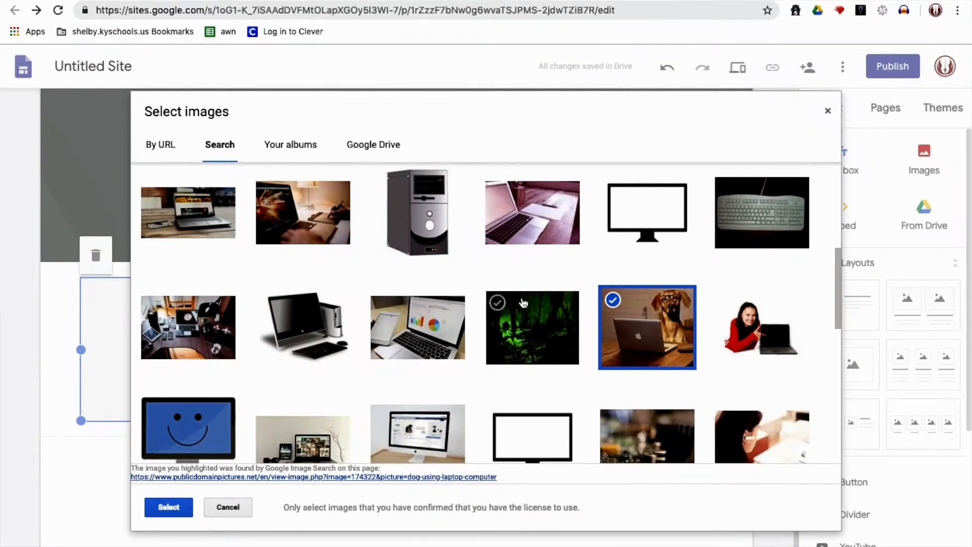
{"action": "left_click", "coordinate": [178, 503]}
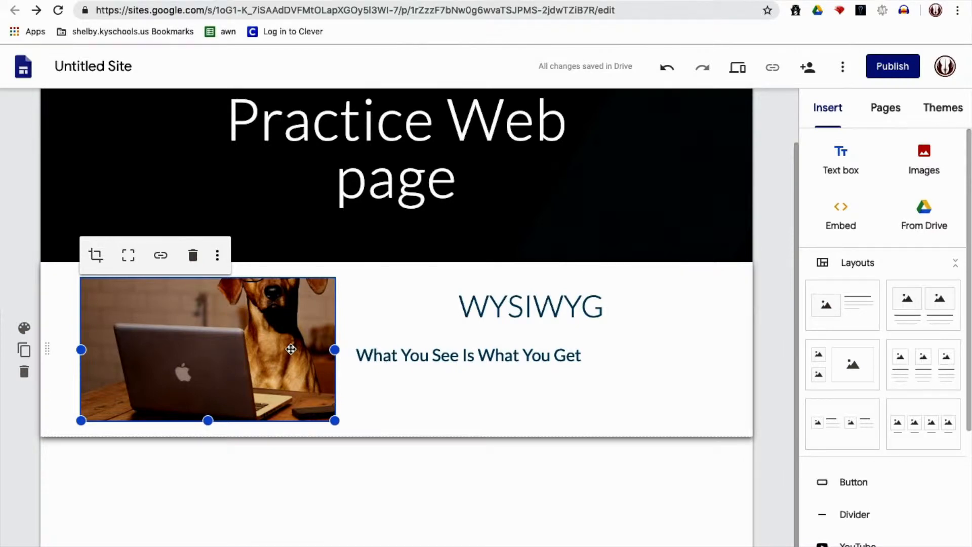
- Reposition the dog picture within its crop to show the whole head, extend its frame down to the full picture, and shift the neighbouring WYSIWYG title
{"action": "left_click", "coordinate": [95, 257]}
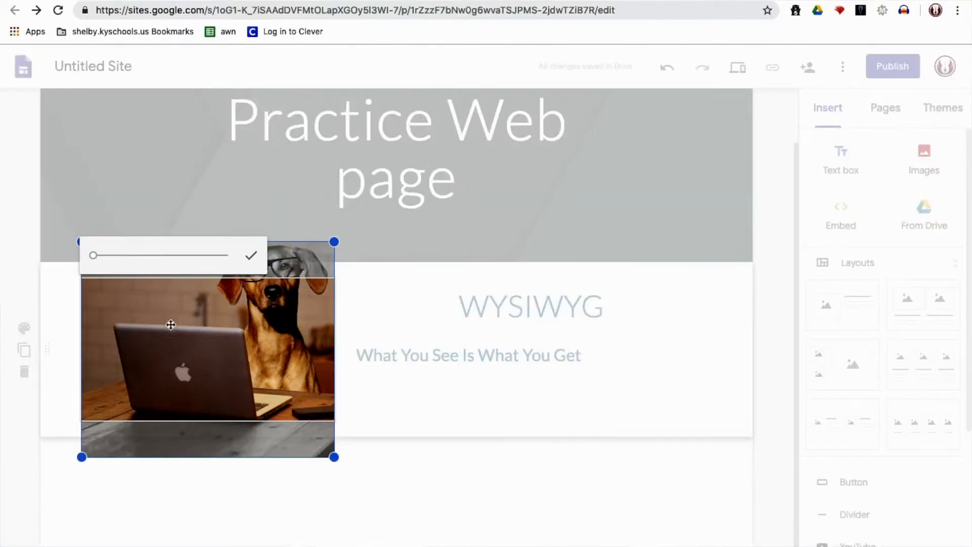
{"action": "left_click_drag", "start_coordinate": [181, 357], "coordinate": [180, 379]}
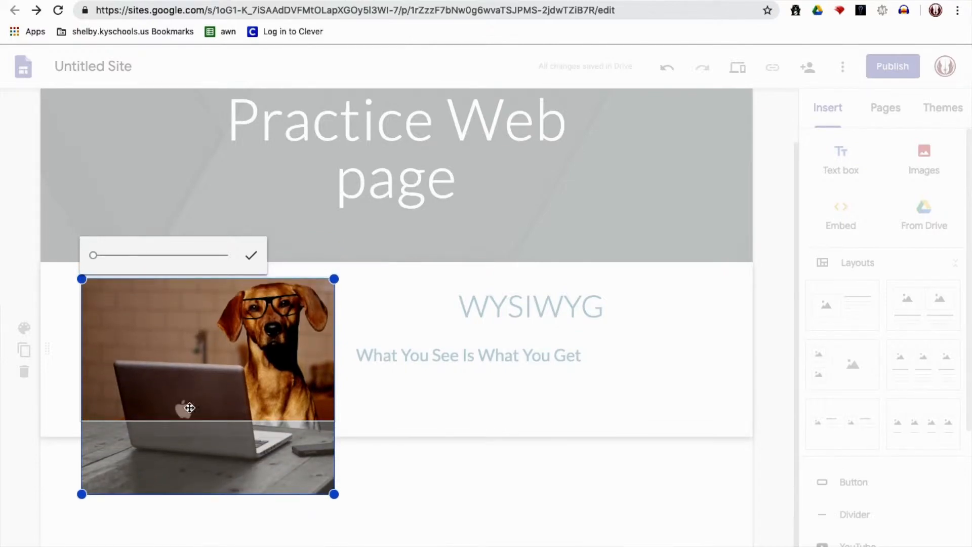
{"action": "left_click", "coordinate": [251, 255]}
{"action": "left_click_drag", "start_coordinate": [209, 421], "coordinate": [207, 490]}
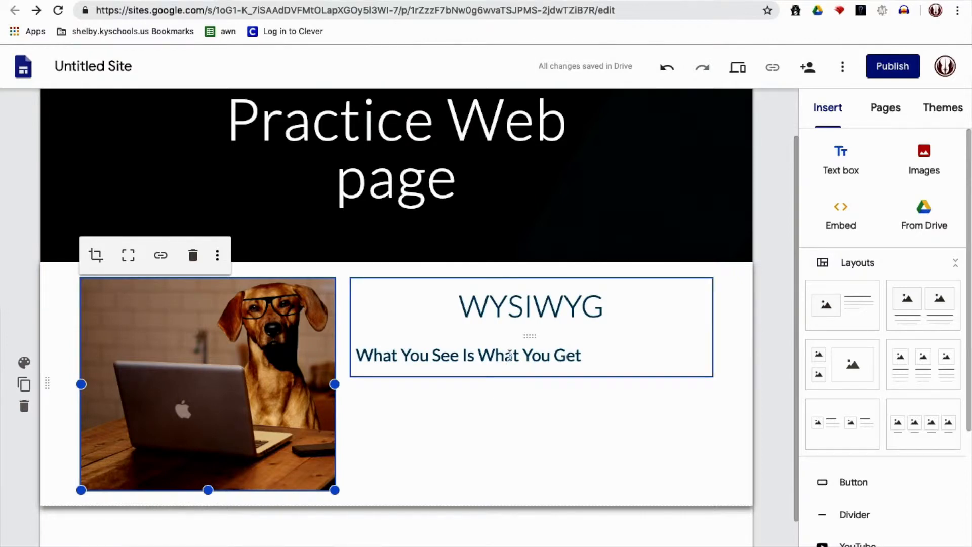
{"action": "left_click_drag", "start_coordinate": [530, 282], "coordinate": [455, 336]}
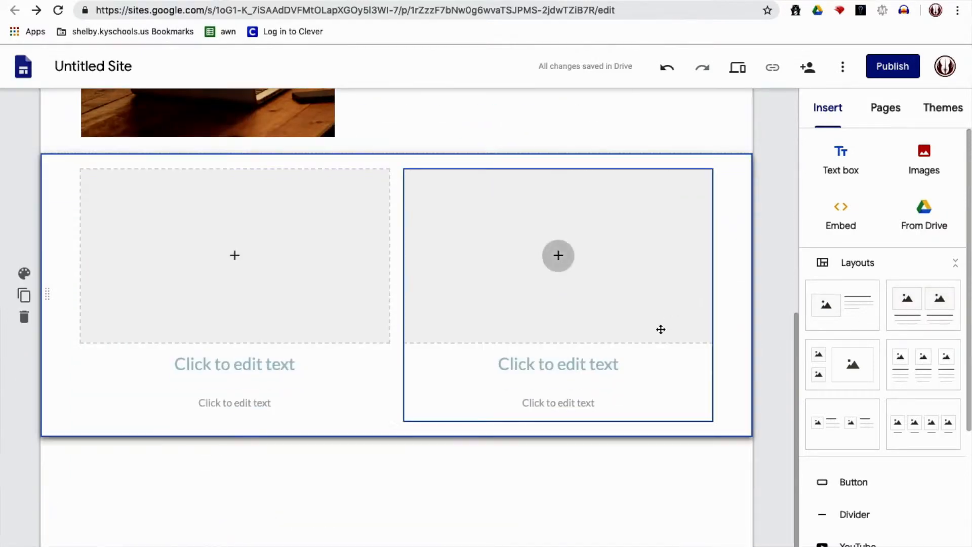
- Search Google images for "public domain" for the first placeholder of the two-image layout and browse the pictures
{"action": "left_click", "coordinate": [240, 261]}
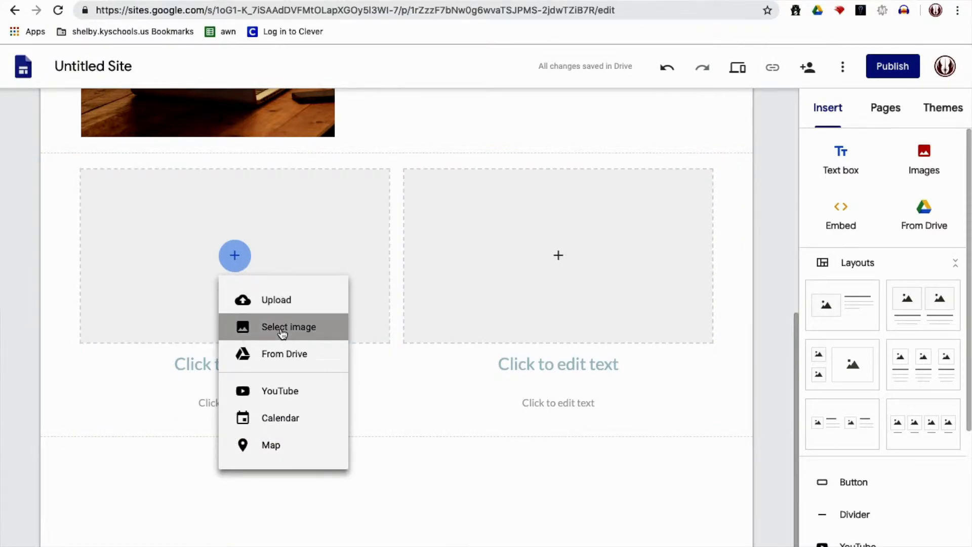
{"action": "left_click", "coordinate": [282, 328]}
{"action": "left_click", "coordinate": [228, 147]}
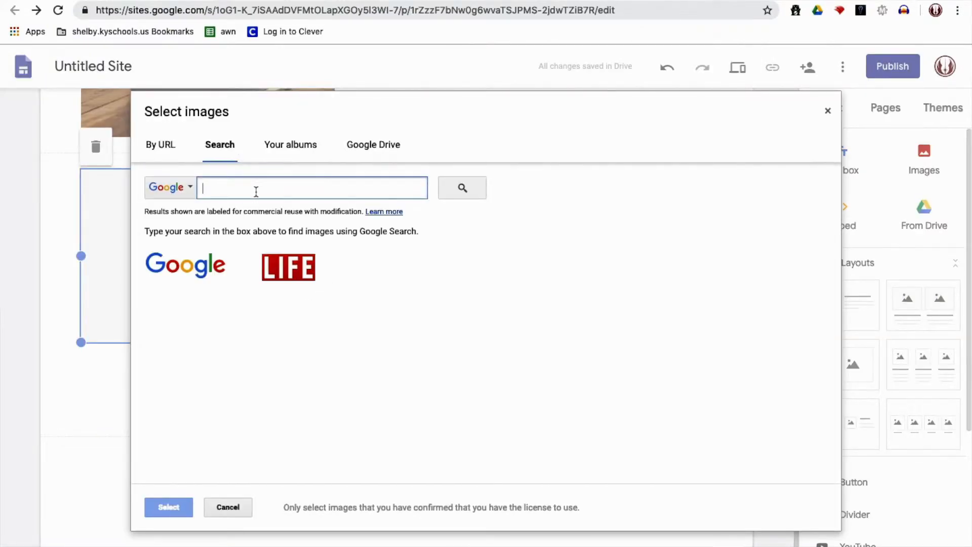
{"action": "left_click", "coordinate": [461, 193]}
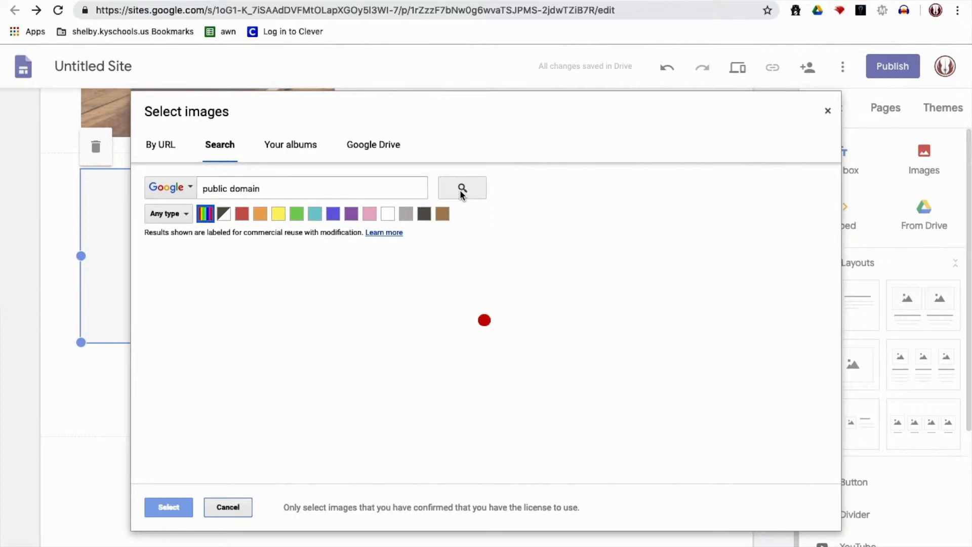
{"action": "scroll", "coordinate": [419, 354], "scroll_direction": "down", "scroll_amount": 3}
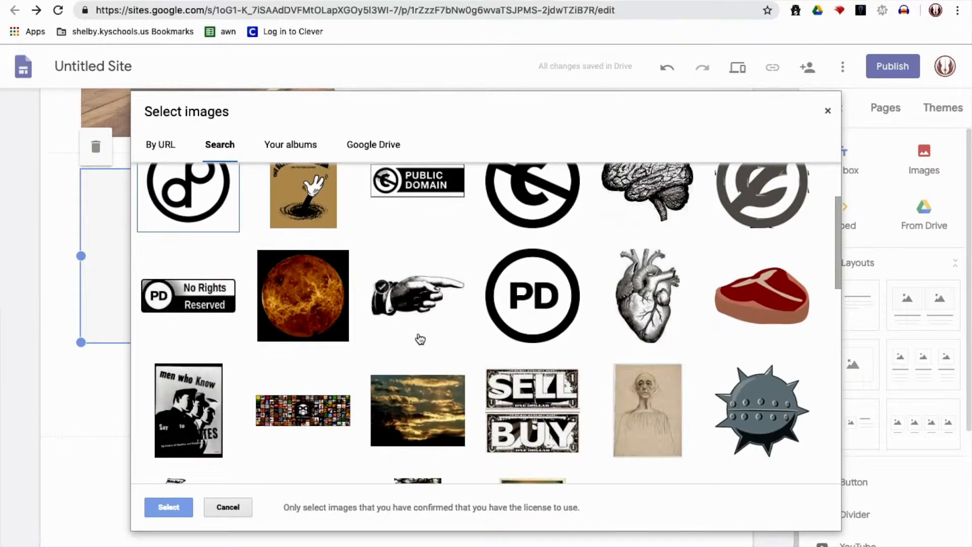
{"action": "scroll", "coordinate": [420, 338], "scroll_direction": "down", "scroll_amount": 15}
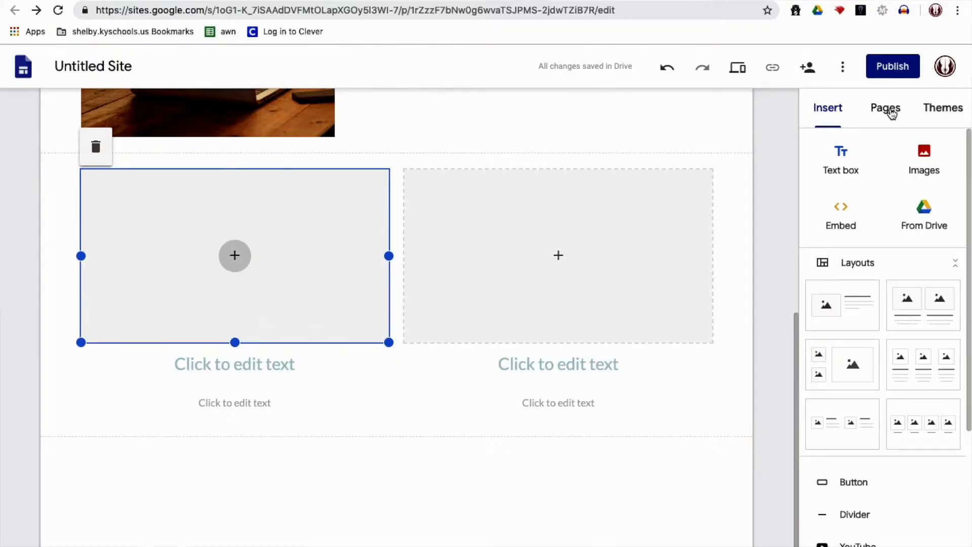
- Add a new page named "Sources" to the site
{"action": "left_click", "coordinate": [891, 112]}
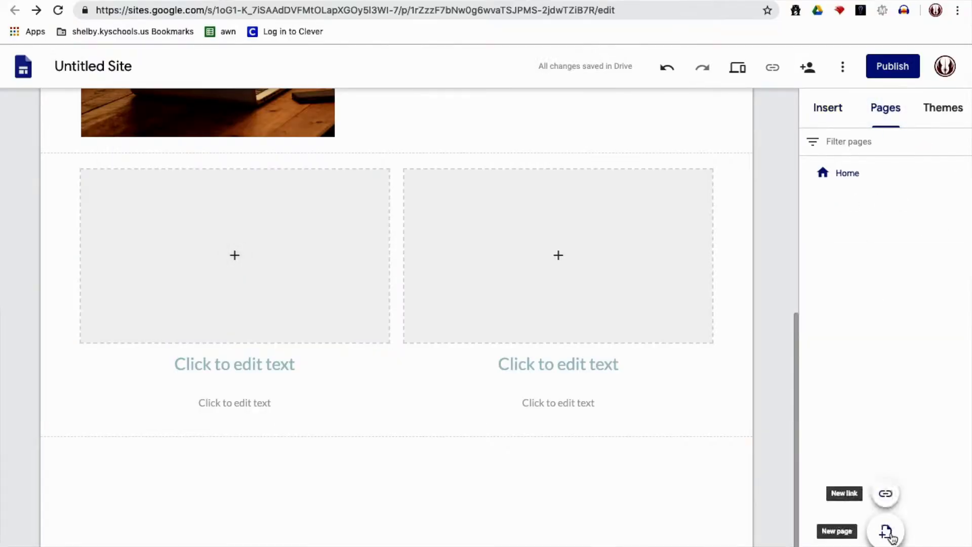
{"action": "left_click", "coordinate": [886, 533]}
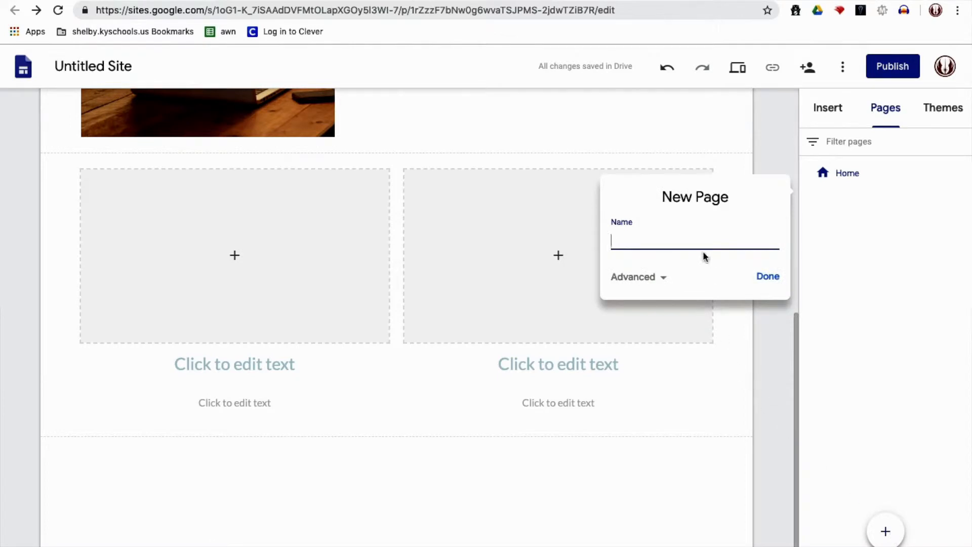
{"action": "type", "text": "Sources"}
{"action": "left_click", "coordinate": [767, 278]}
- Add the layout with two side-by-side images and text beneath each to the Sources page
{"action": "scroll", "coordinate": [894, 278], "scroll_direction": "down", "scroll_amount": 5}
{"action": "scroll", "coordinate": [895, 281], "scroll_direction": "down", "scroll_amount": 2}
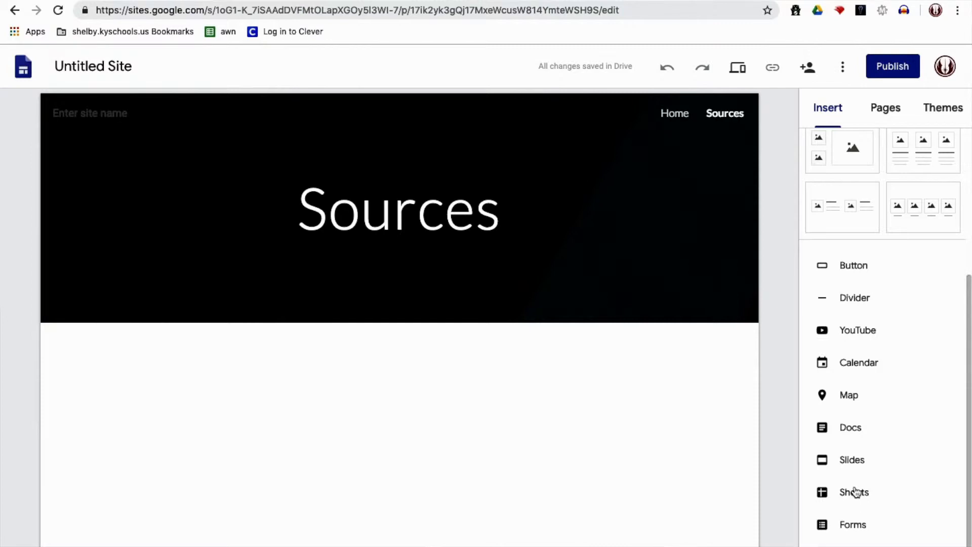
{"action": "scroll", "coordinate": [857, 359], "scroll_direction": "up", "scroll_amount": 5}
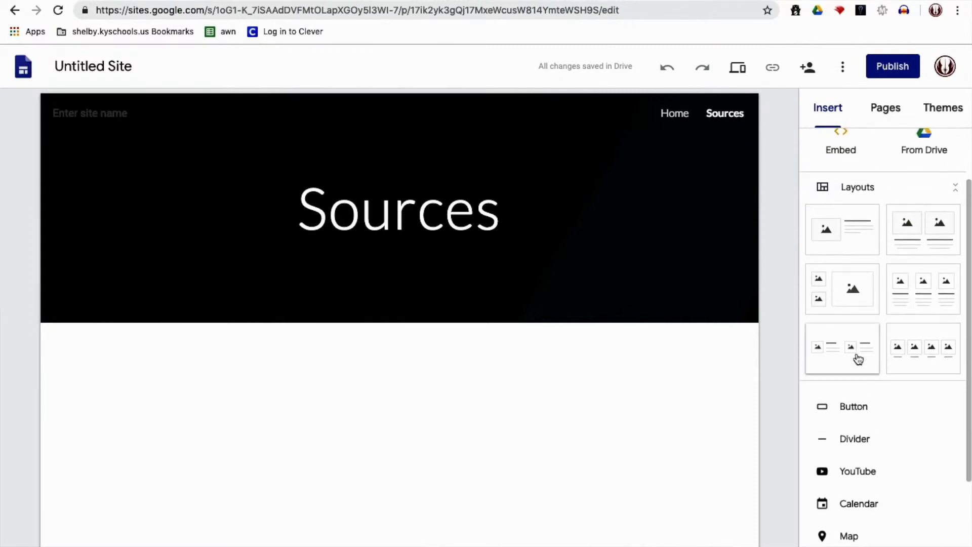
{"action": "scroll", "coordinate": [858, 358], "scroll_direction": "up", "scroll_amount": 1}
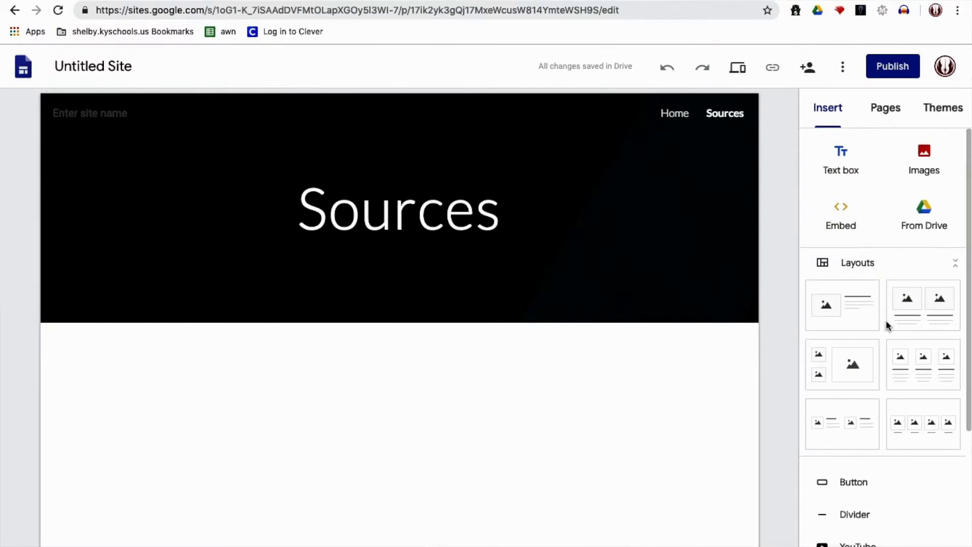
{"action": "left_click", "coordinate": [912, 315]}
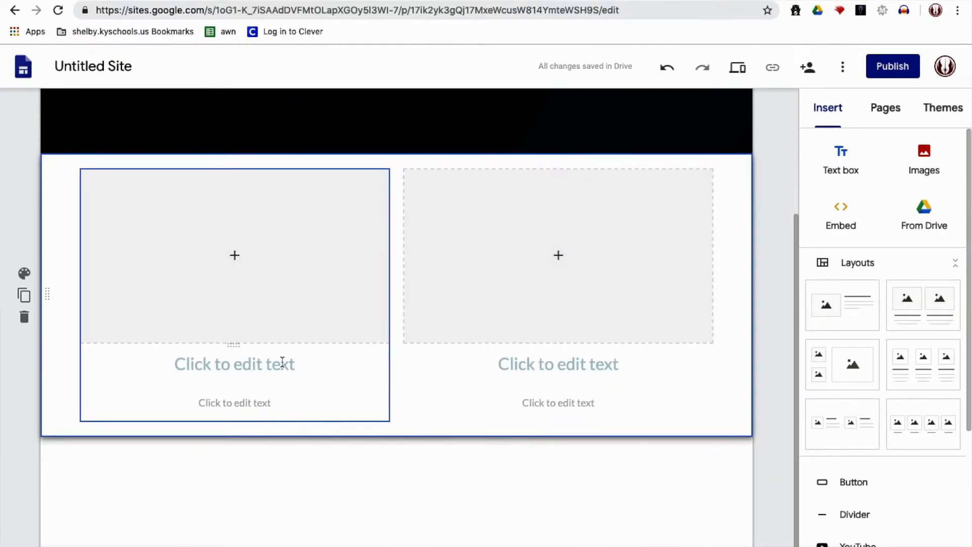
{"action": "left_click", "coordinate": [297, 363]}
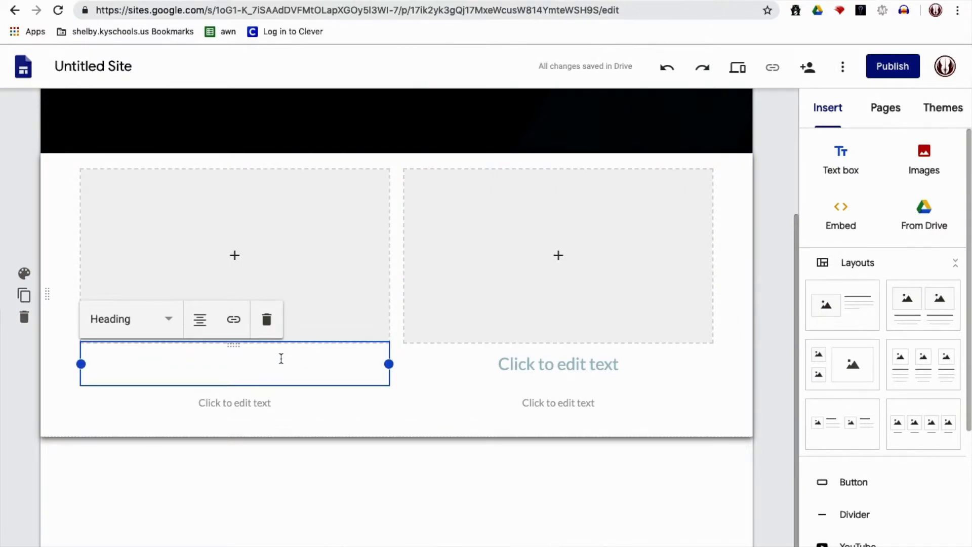
{"action": "type", "text": "I"}
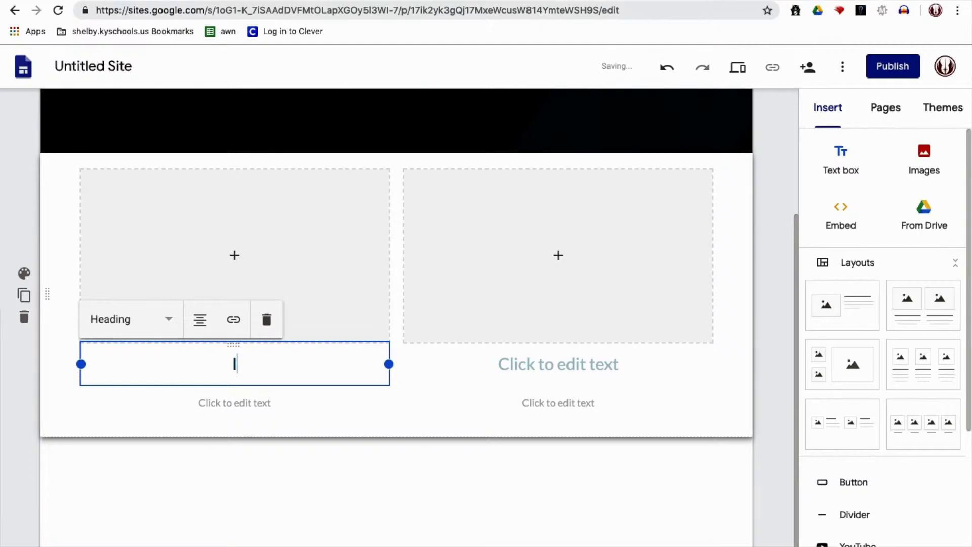
{"action": "type", "text": "mages"}
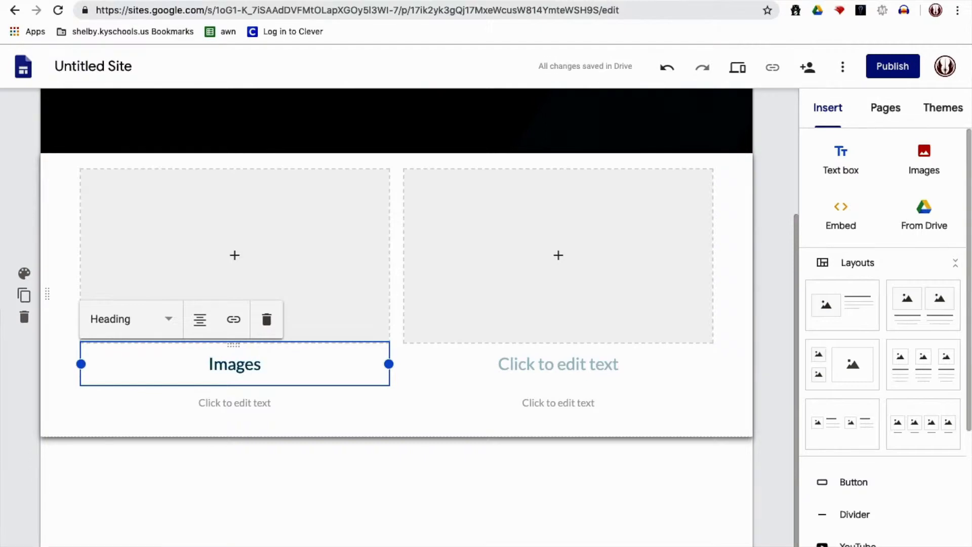
{"action": "left_click", "coordinate": [279, 400]}
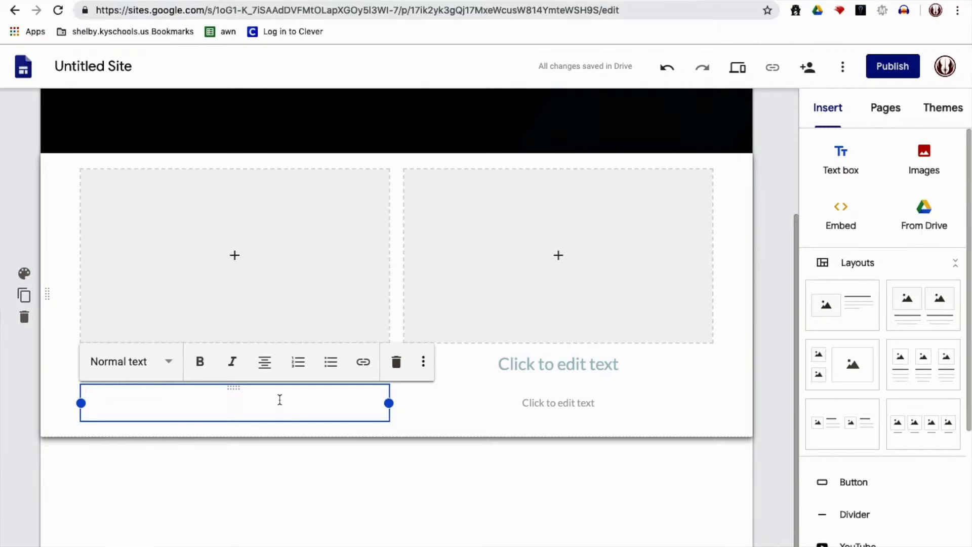
{"action": "type", "text": "https://www.publicdomainpictures.net/en/view-image.php?image=174322&picture=dog-using-laptop-computer"}
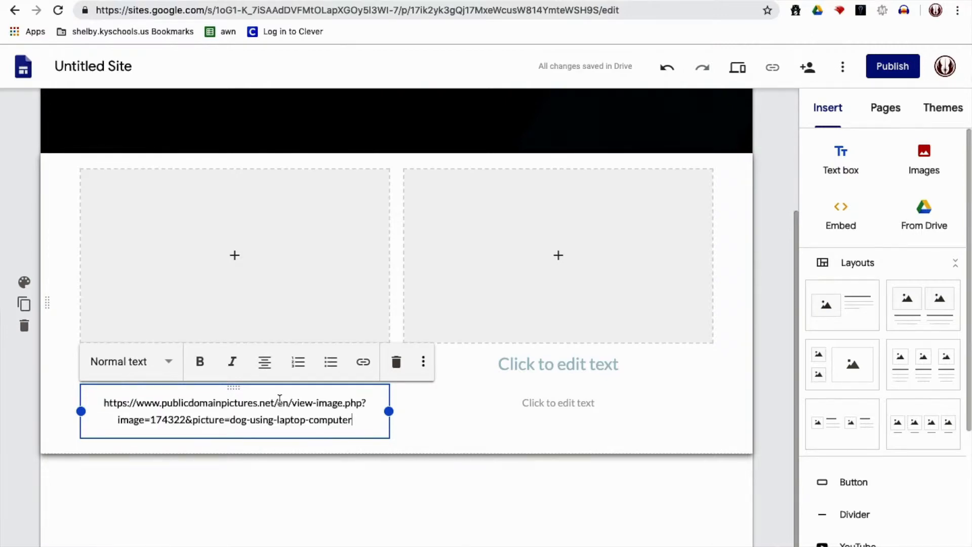
{"action": "key", "text": "Return"}
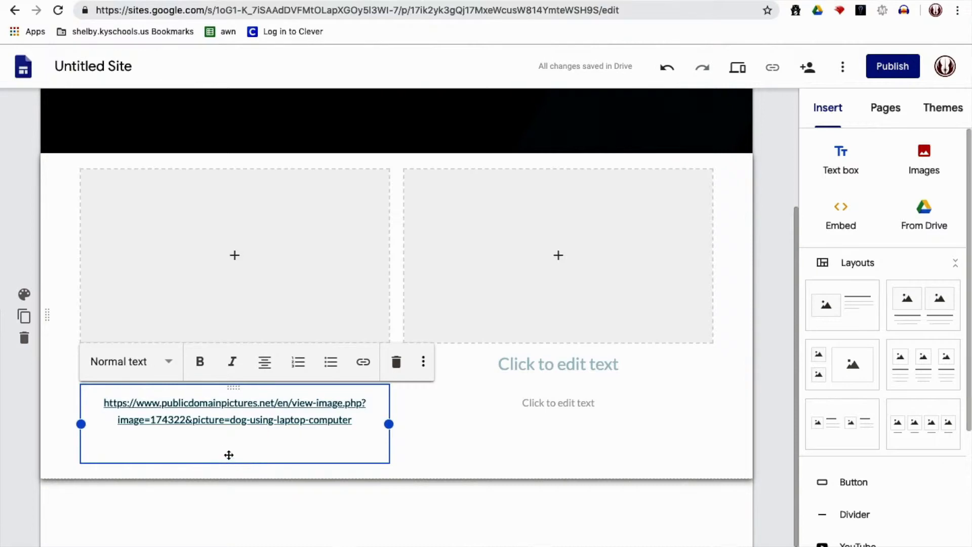
{"action": "left_click", "coordinate": [243, 414]}
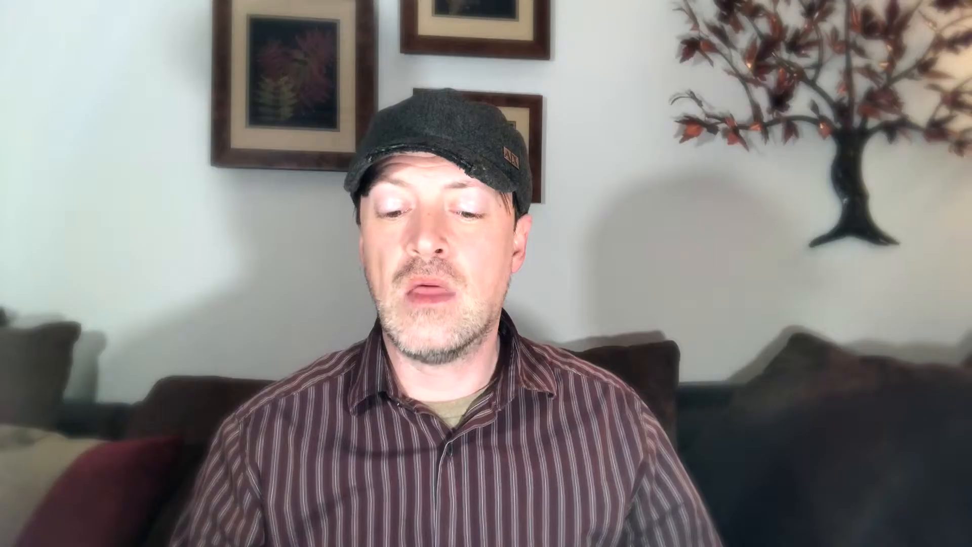